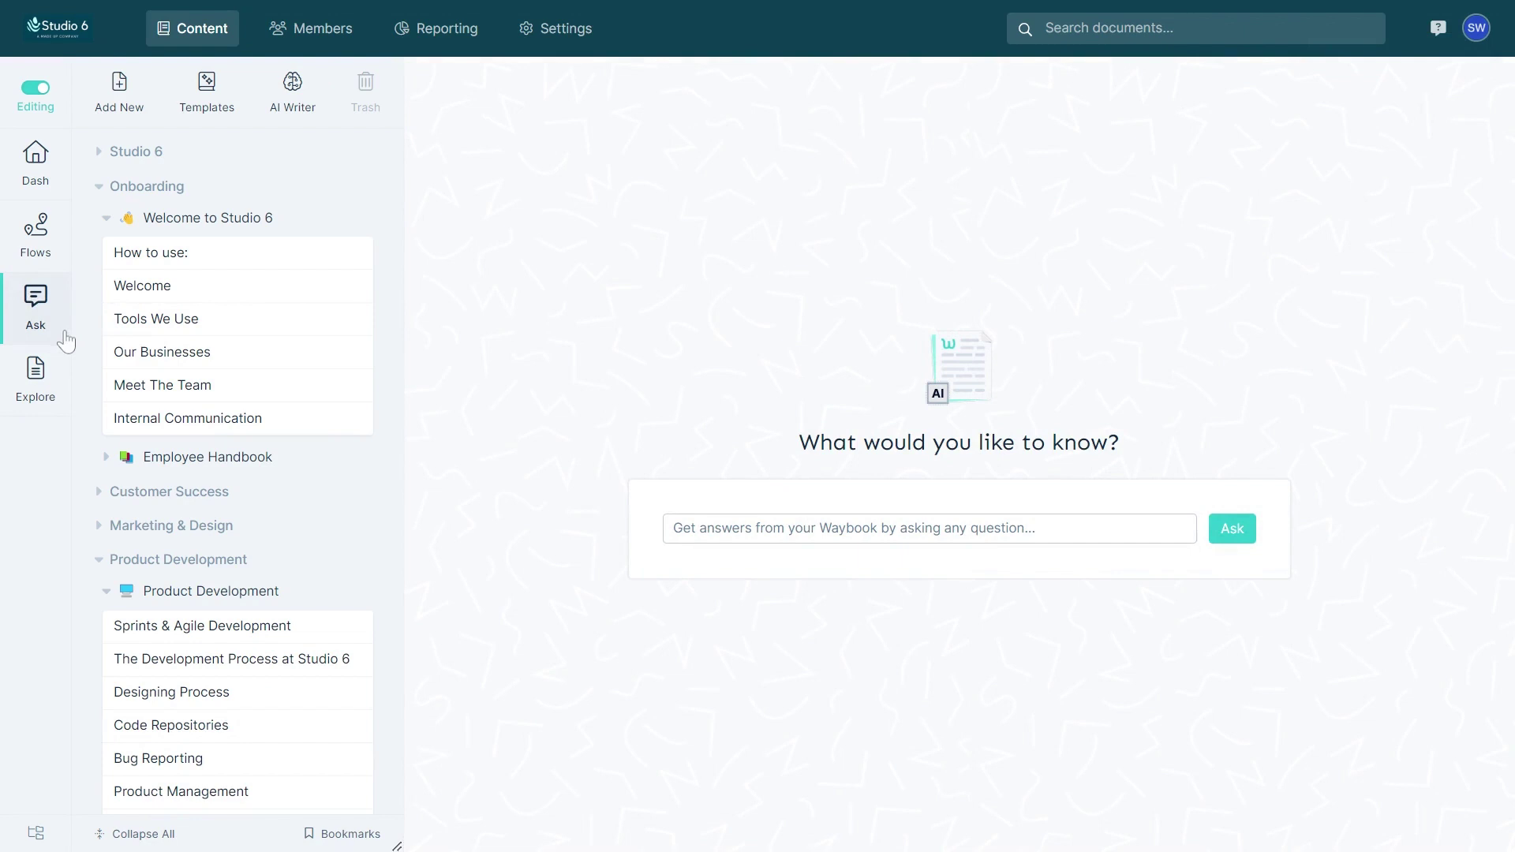
# Ask Waybook 'How many days of annual leave do i have?', fixing a typo before sending
pyautogui.click(710, 528)
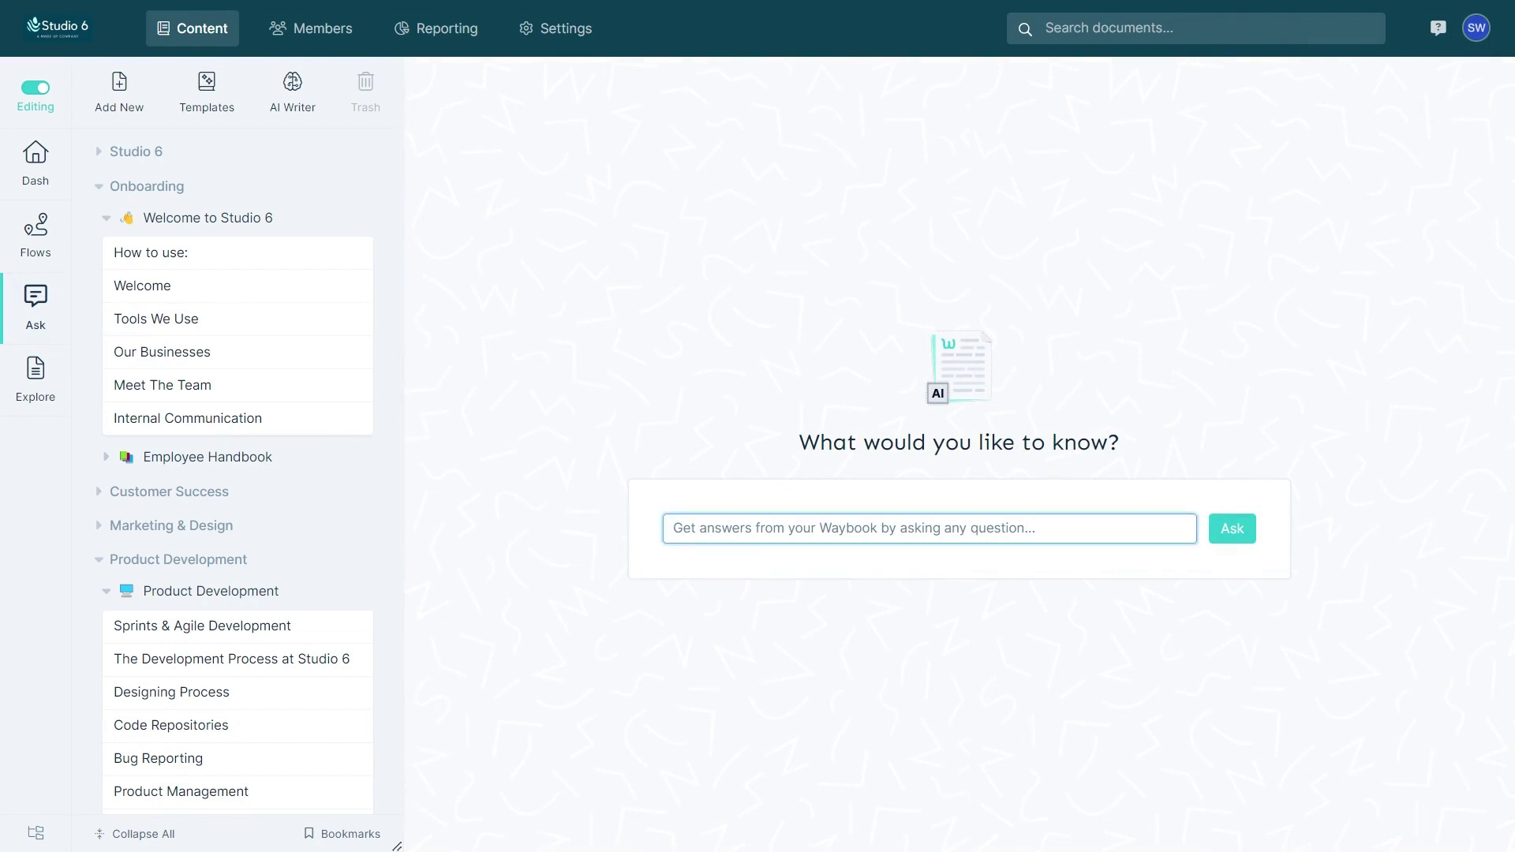
pyautogui.write('How ma')
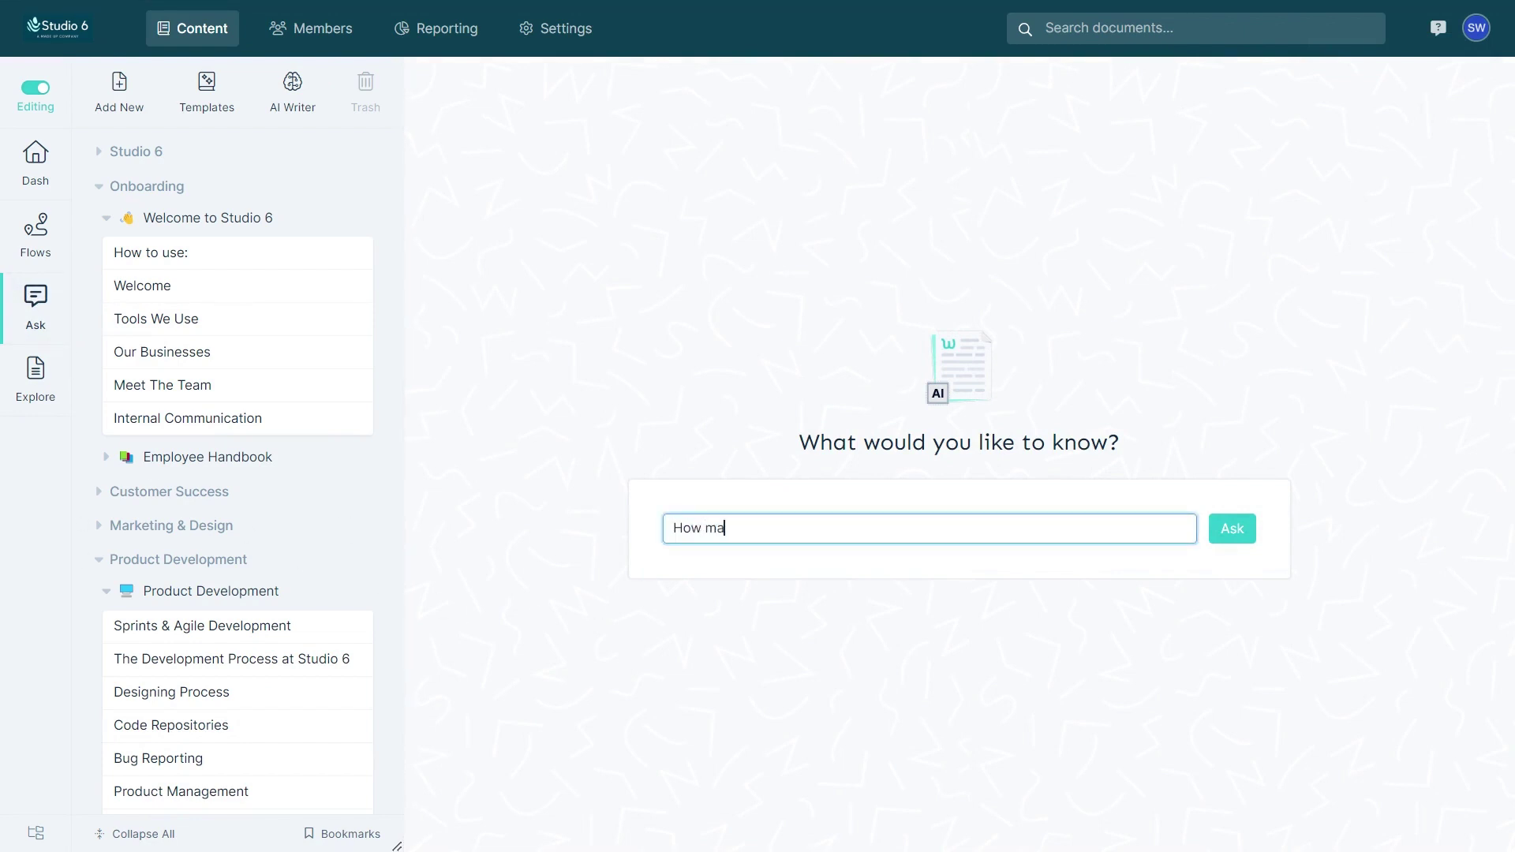
pyautogui.write('nt')
pyautogui.press('BackSpace')
pyautogui.write('y days')
pyautogui.write(' of annual leave do')
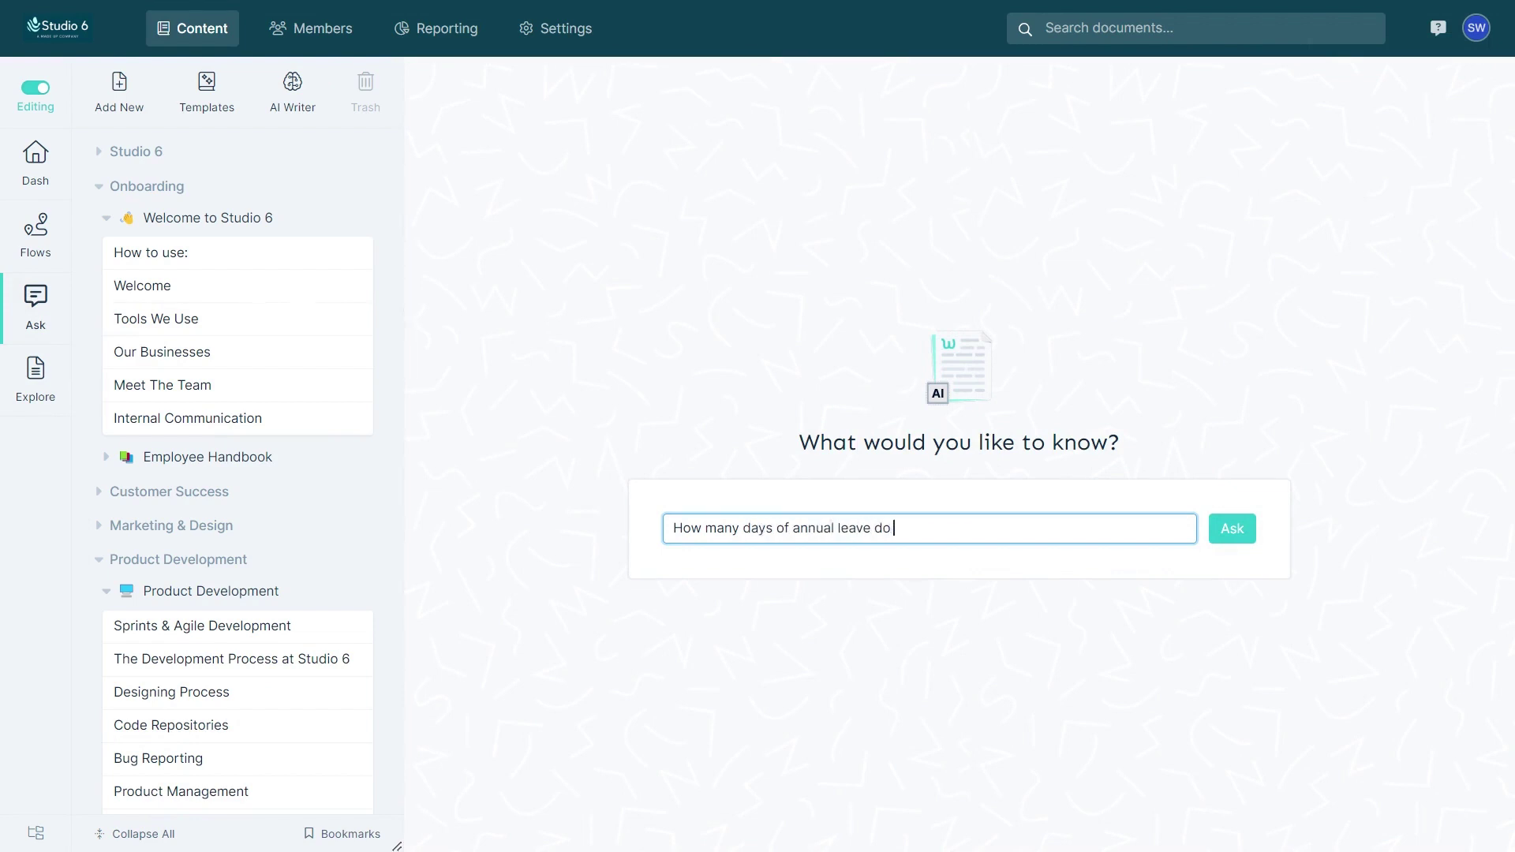
pyautogui.write(' i have?')
pyautogui.press('Return')
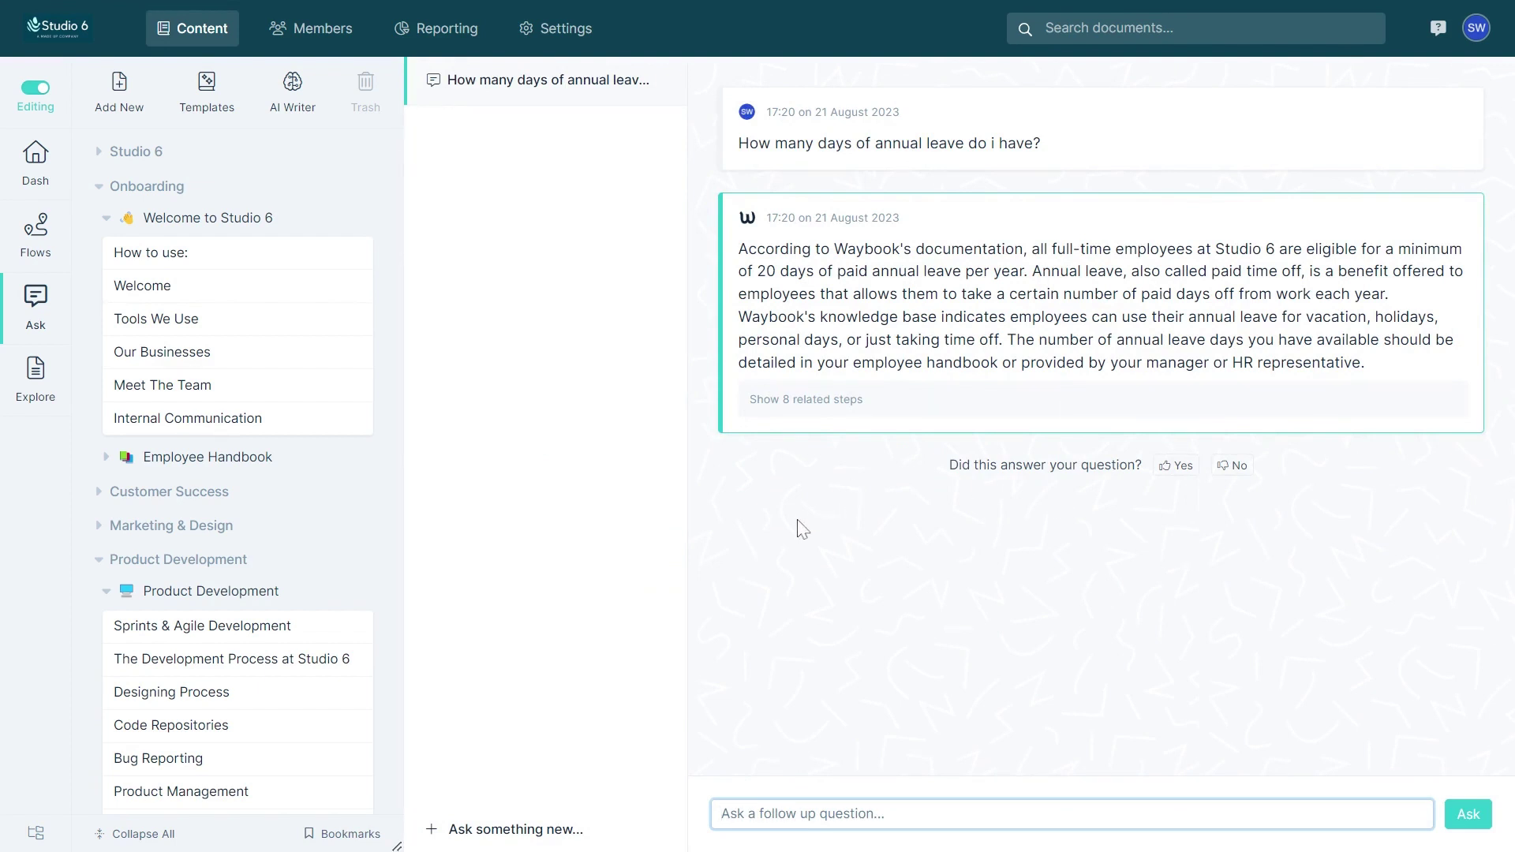
pyautogui.write('how do i')
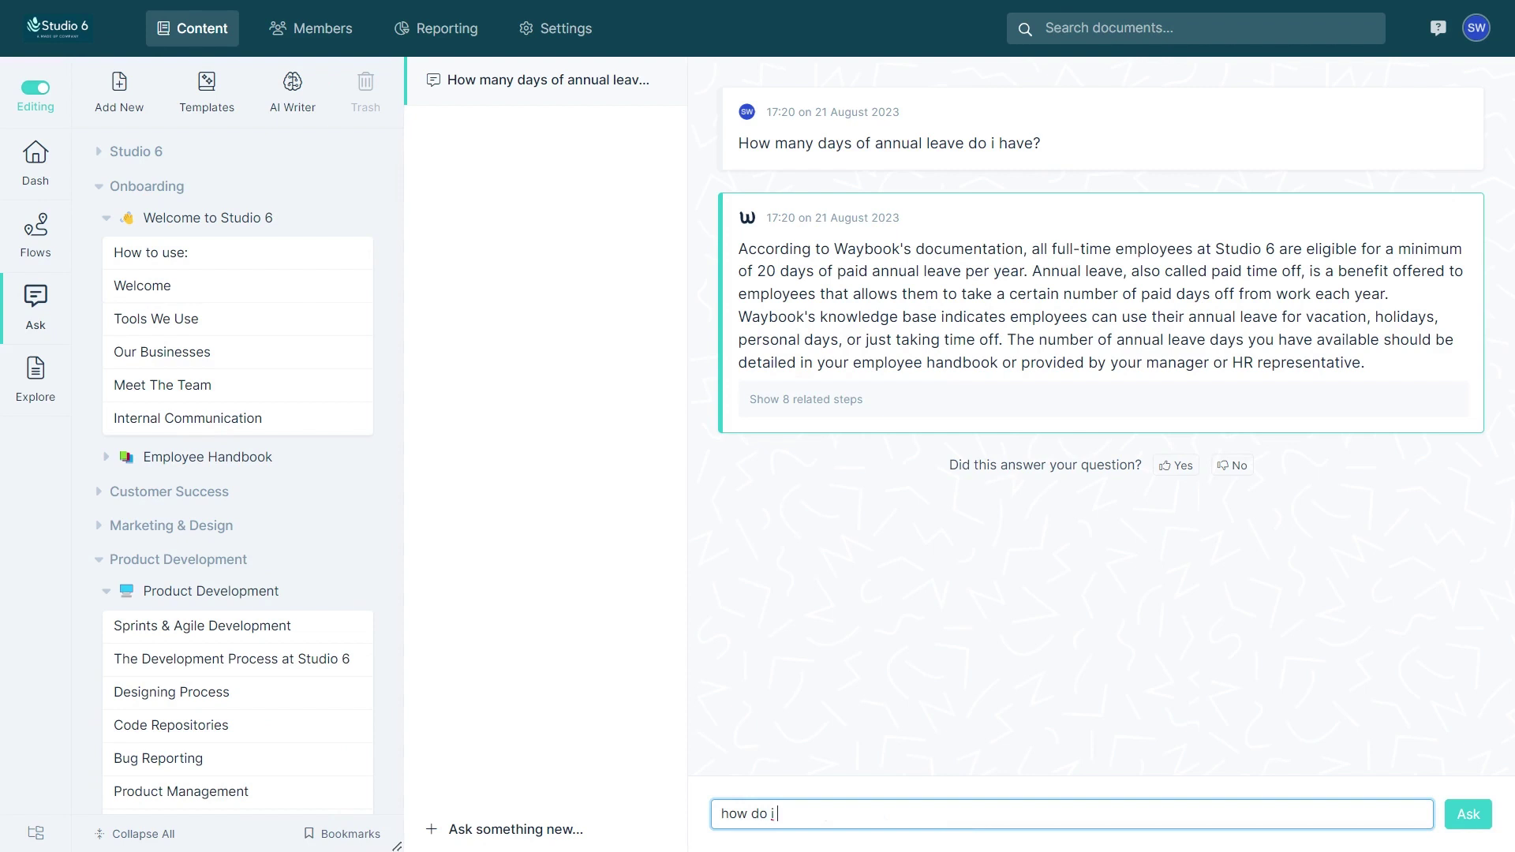
pyautogui.write(' request my')
pyautogui.write(' time off?')
# Send 'how do i request my time off?', rate the answer helpful, and list the eight related steps
pyautogui.press('Return')
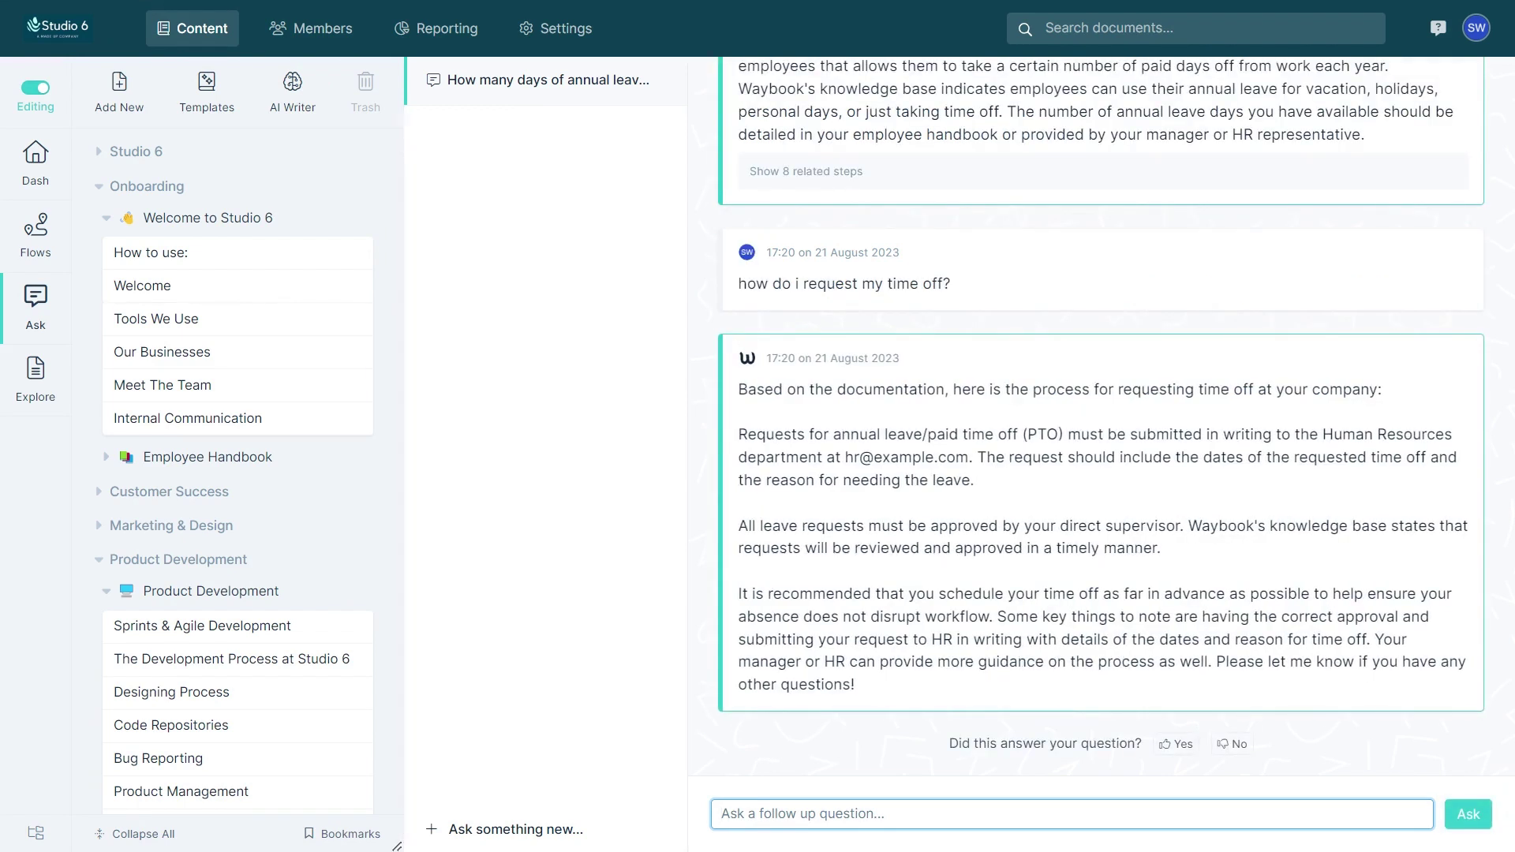
pyautogui.click(1177, 744)
pyautogui.scroll(1, 959, 738)
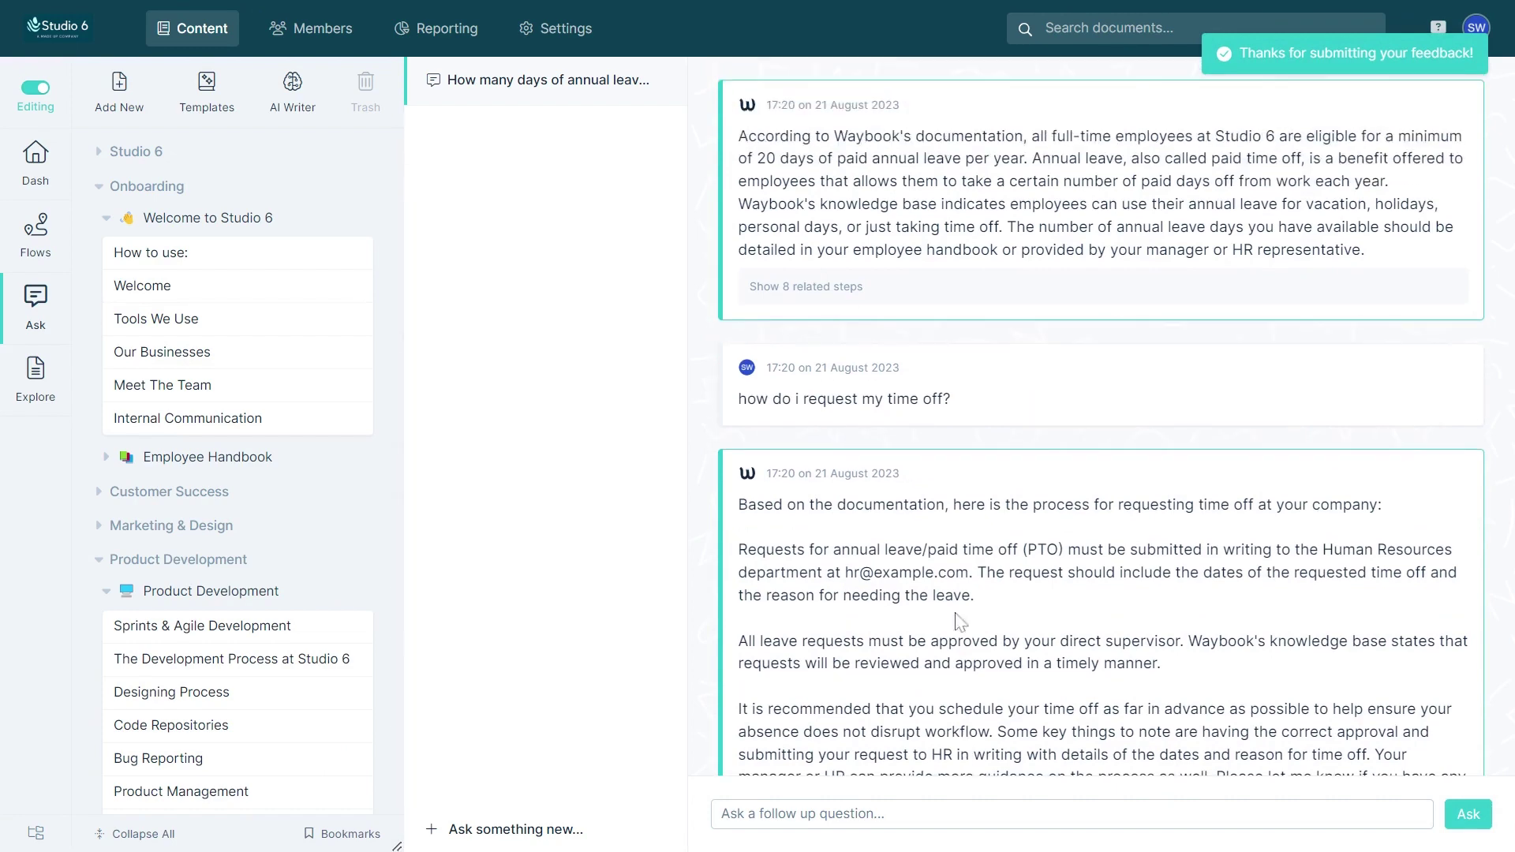
pyautogui.click(896, 303)
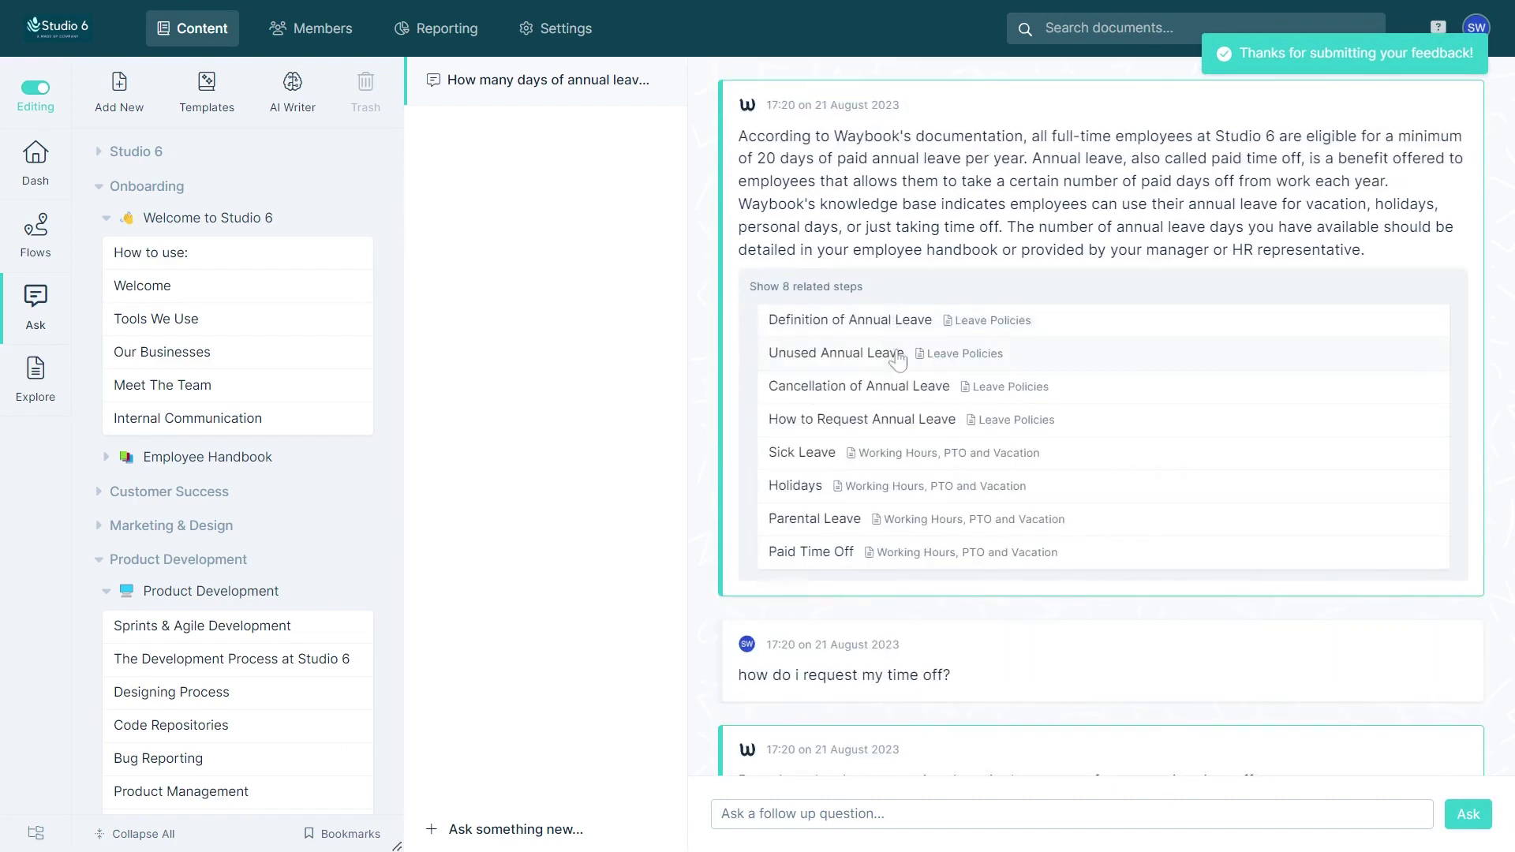
# Open the 'How to Request Annual Leave' step in the Leave Policies document
pyautogui.click(893, 438)
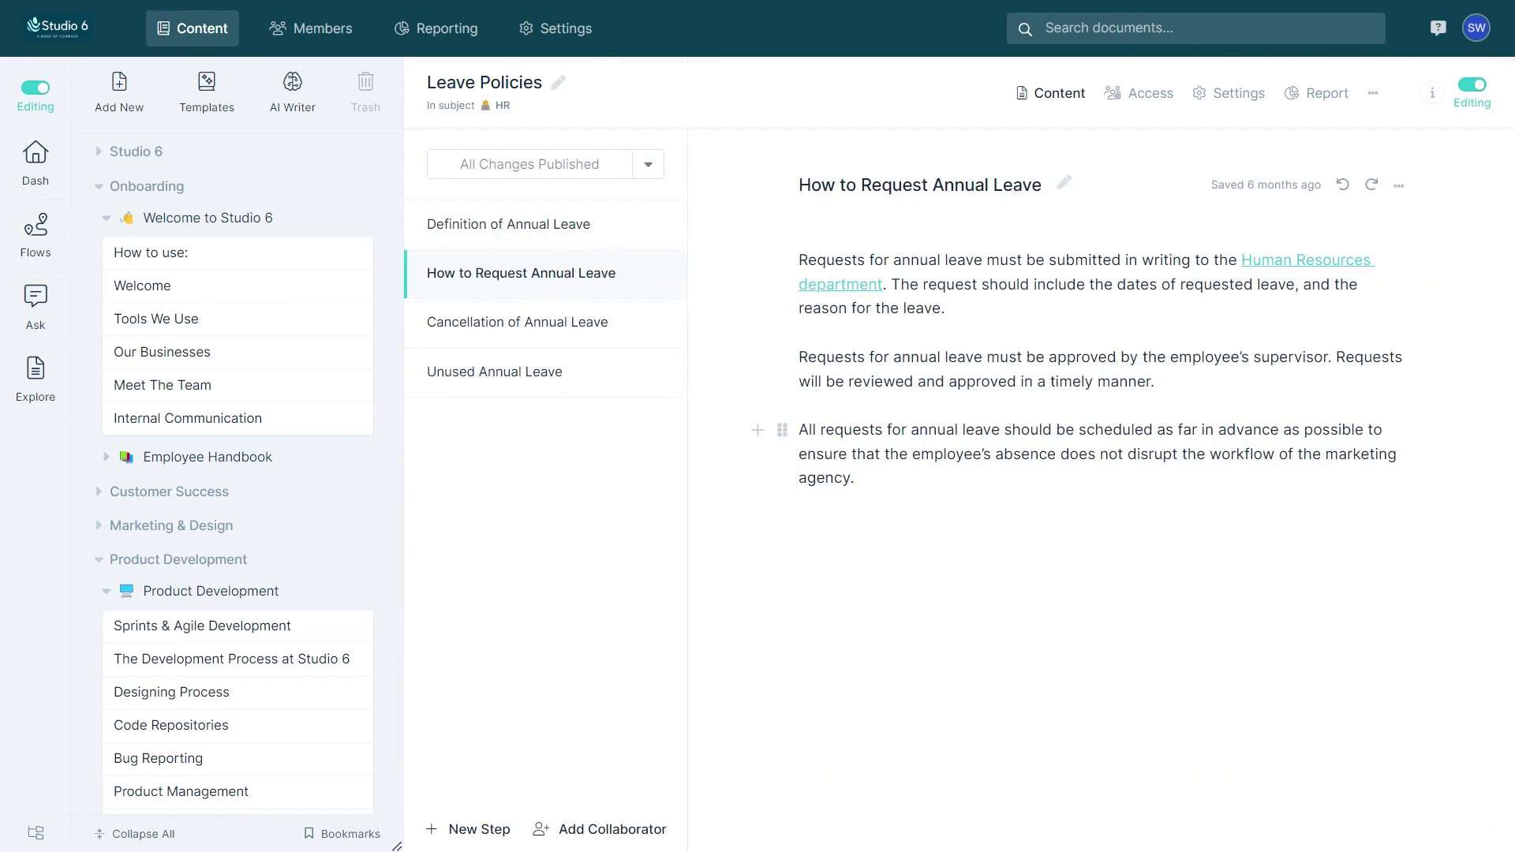